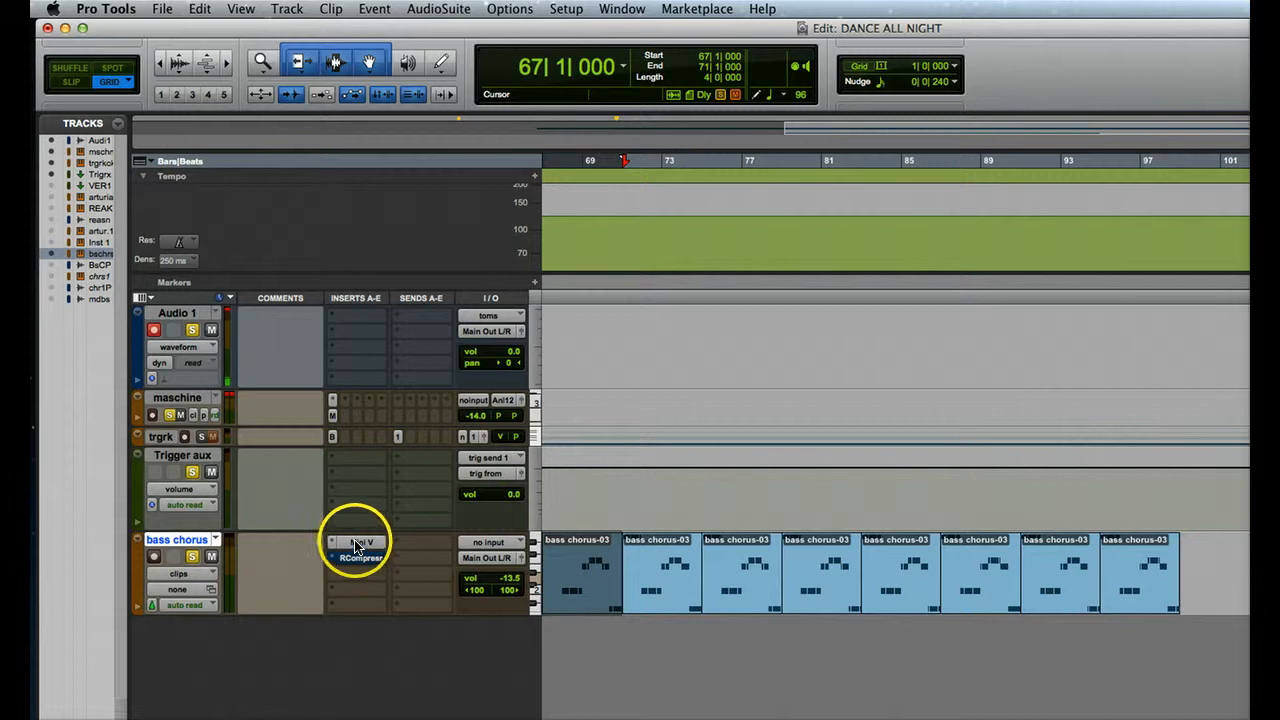
# Inspect the Mini V instrument on the bass chorus track, close it and play back the selection from bar 67 to 71
pyautogui.click(356, 541)
pyautogui.moveTo(805, 98); pyautogui.dragTo(560, 30)
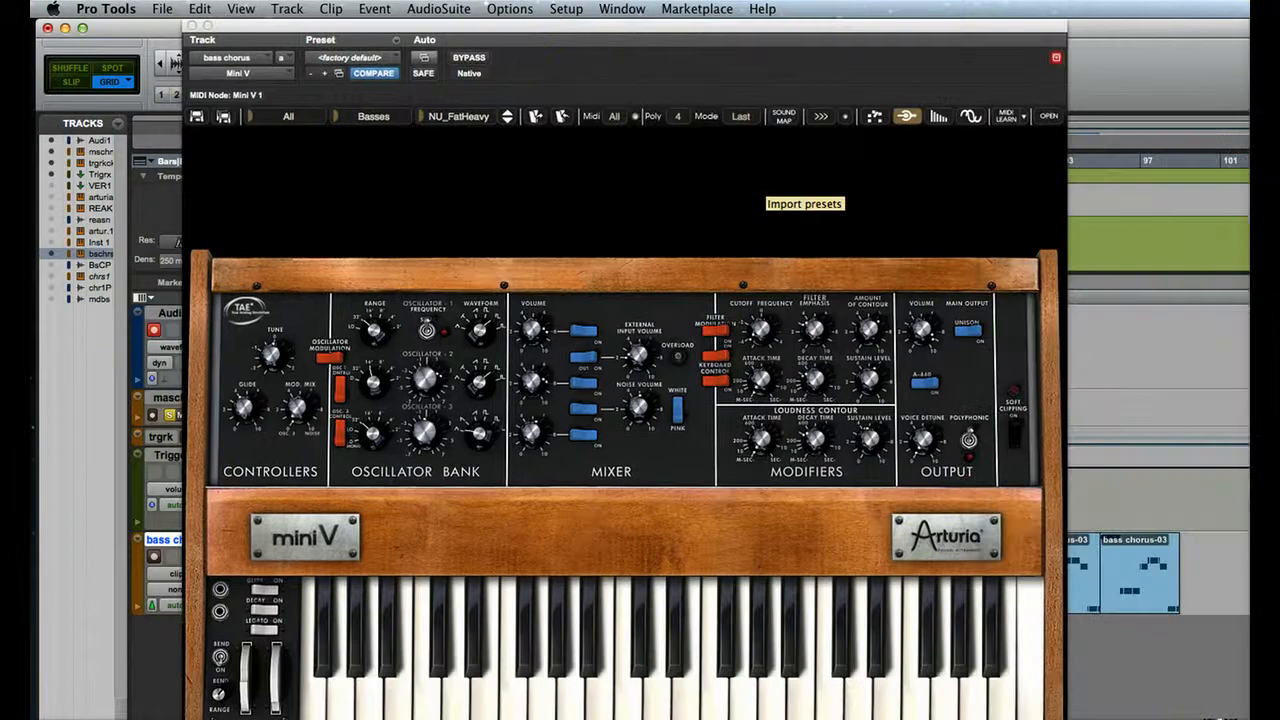
pyautogui.click(190, 29)
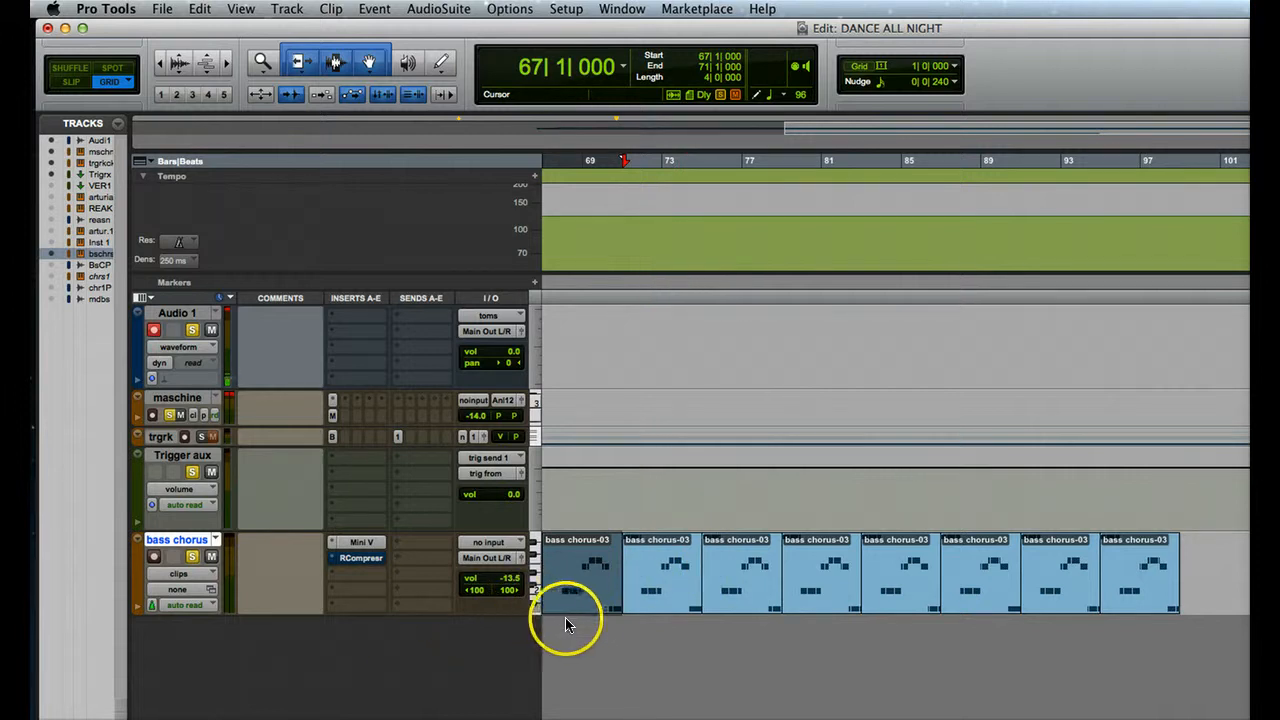
pyautogui.press('space')
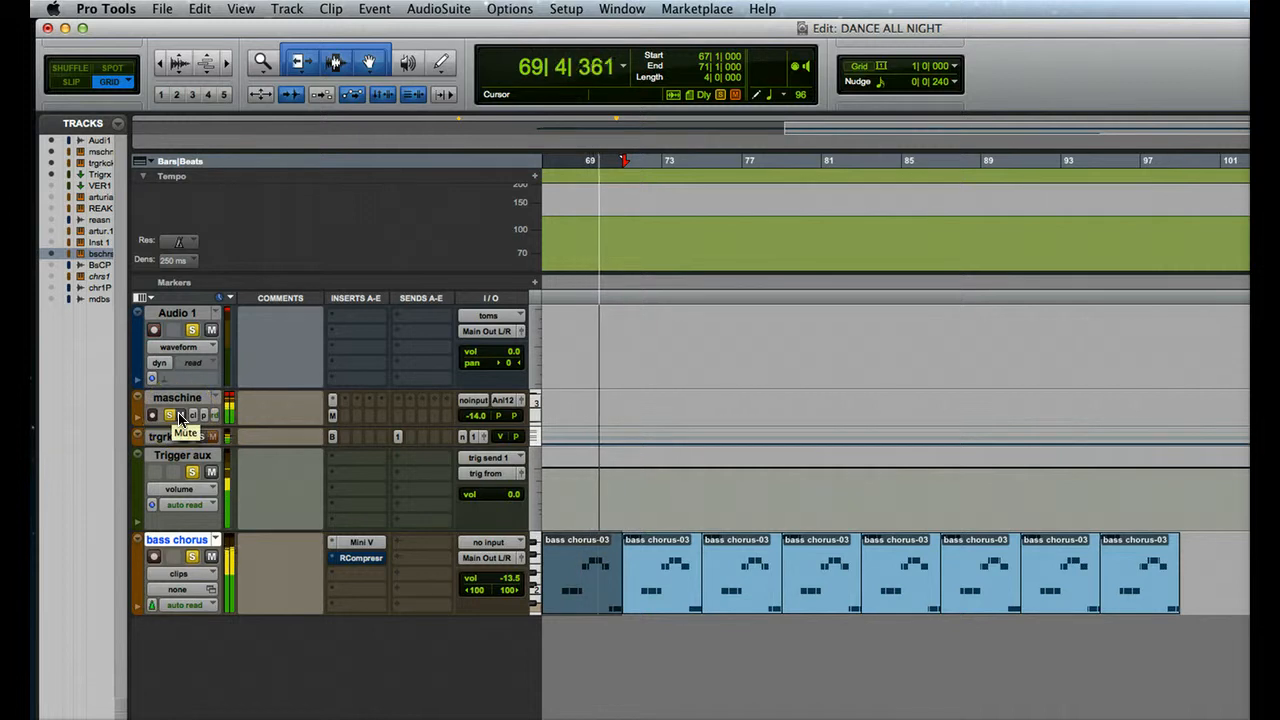
pyautogui.press('space')
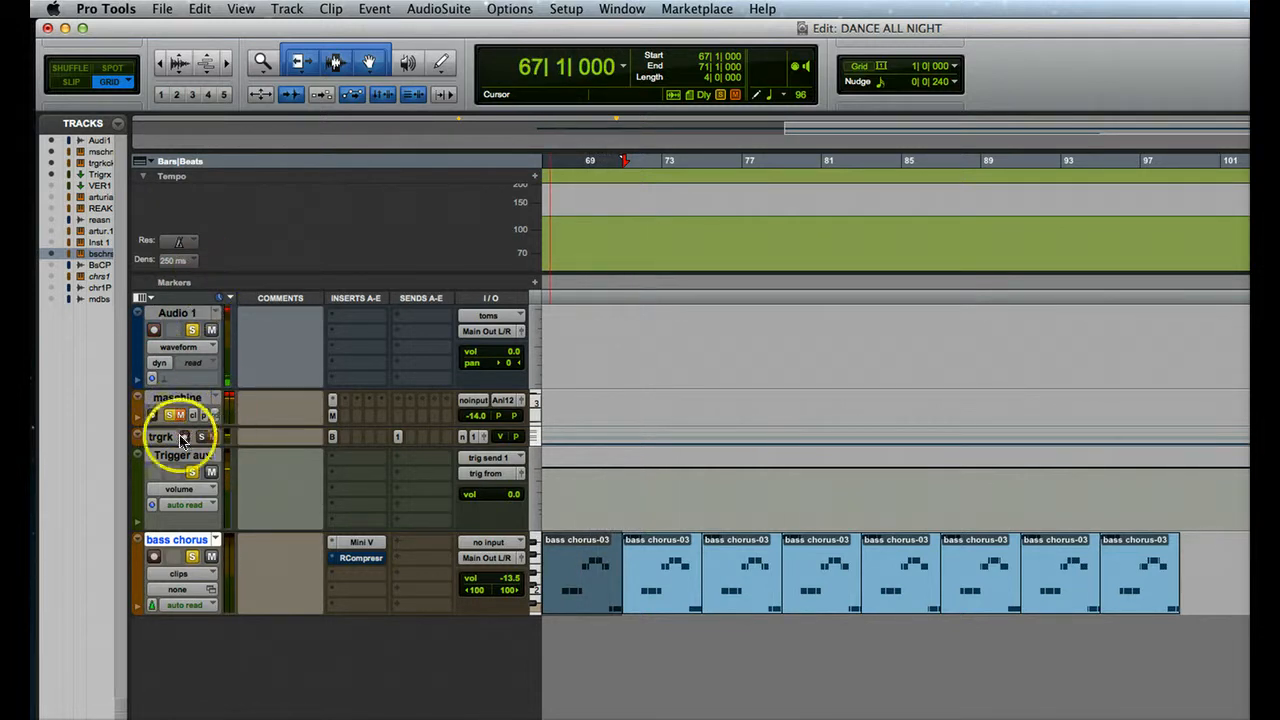
# Set the trigger kick track's height to medium and inspect its Boom instrument, closing the plug-in window when done
pyautogui.click(528, 438)
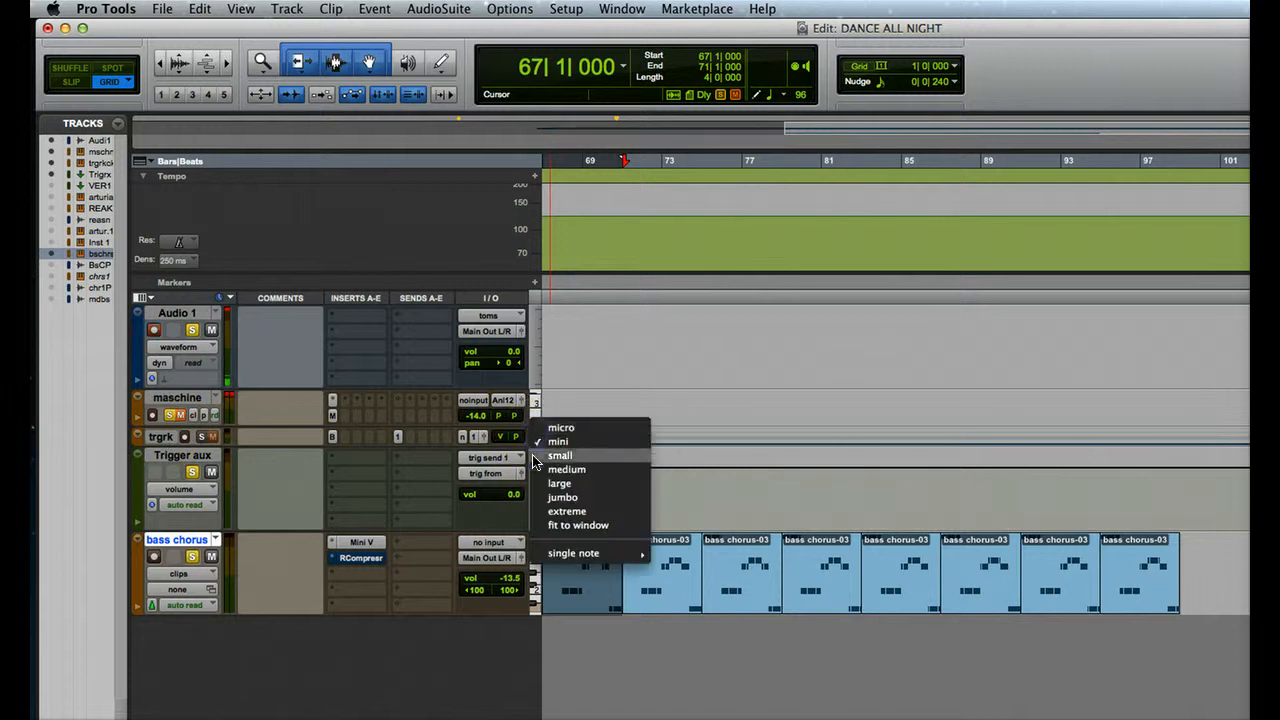
pyautogui.click(540, 471)
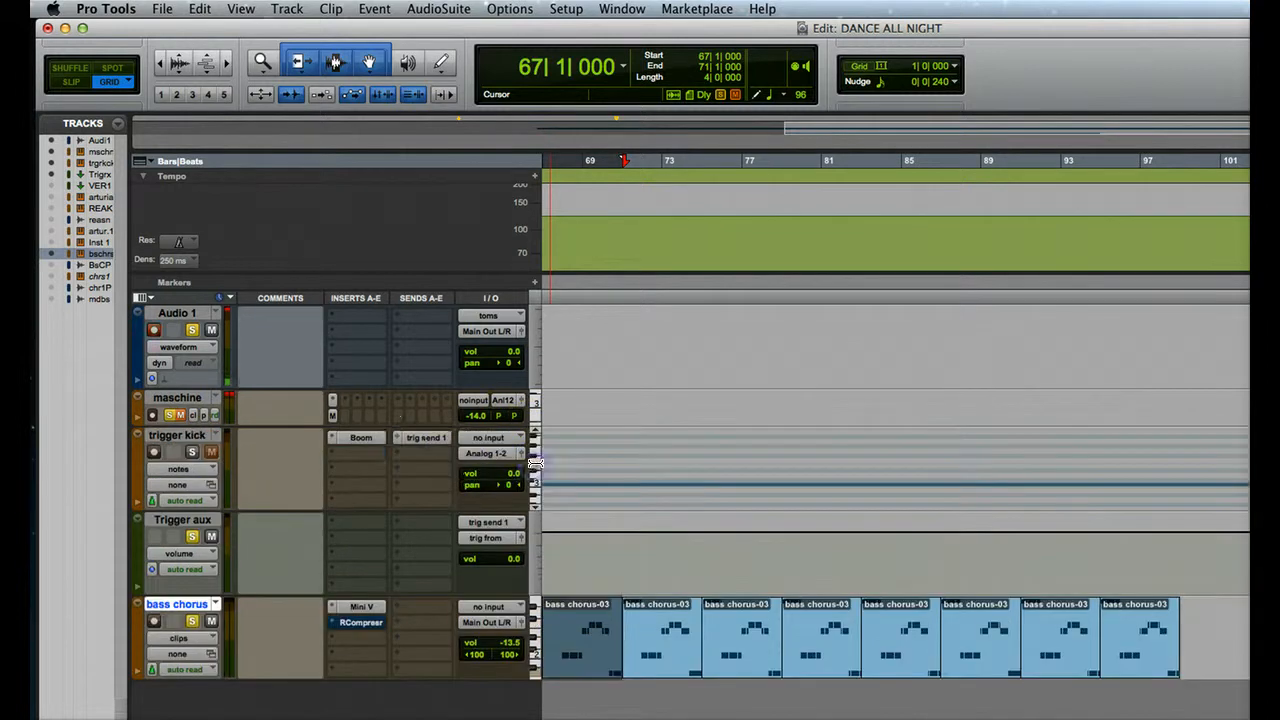
pyautogui.click(165, 438)
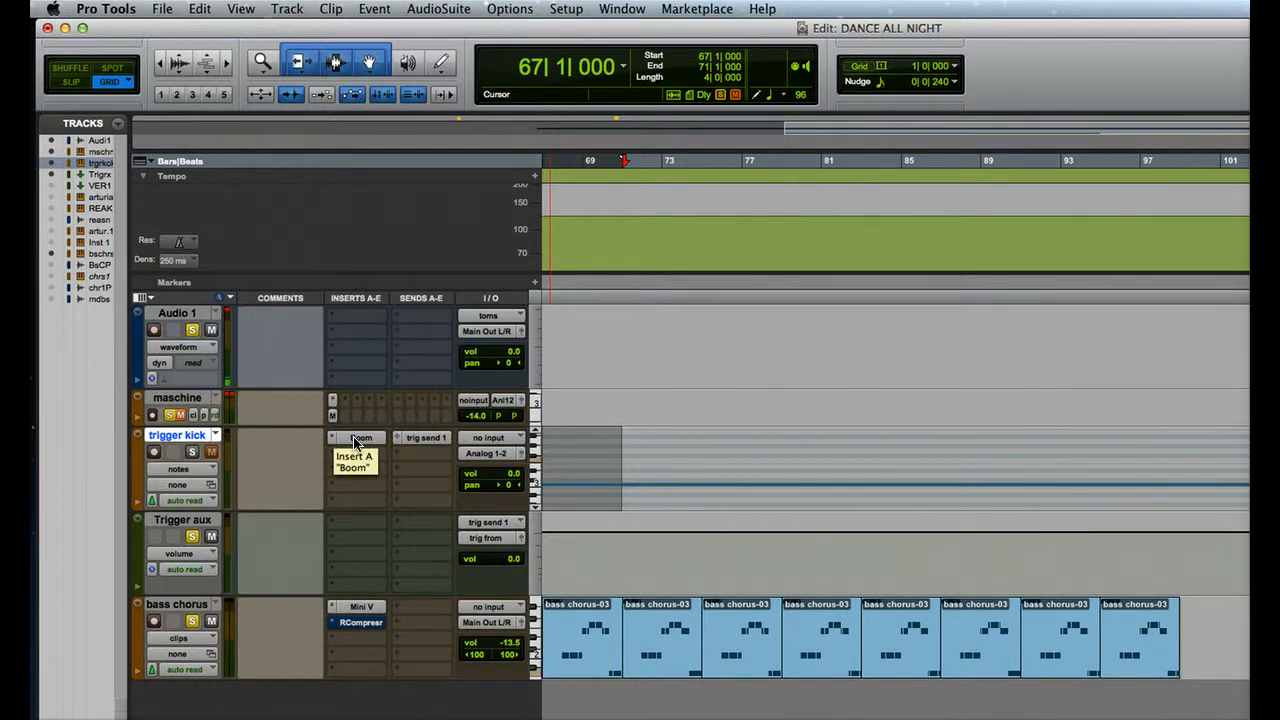
pyautogui.click(355, 441)
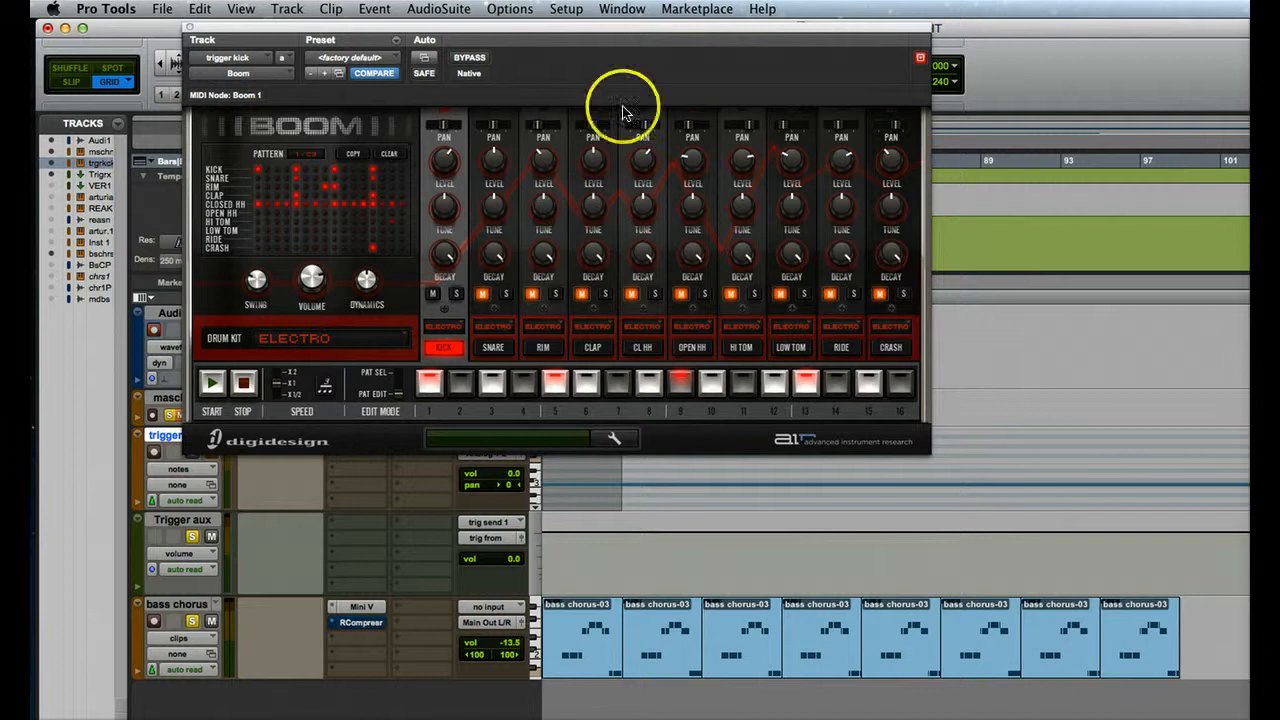
pyautogui.moveTo(574, 29); pyautogui.dragTo(643, 32)
pyautogui.click(665, 310)
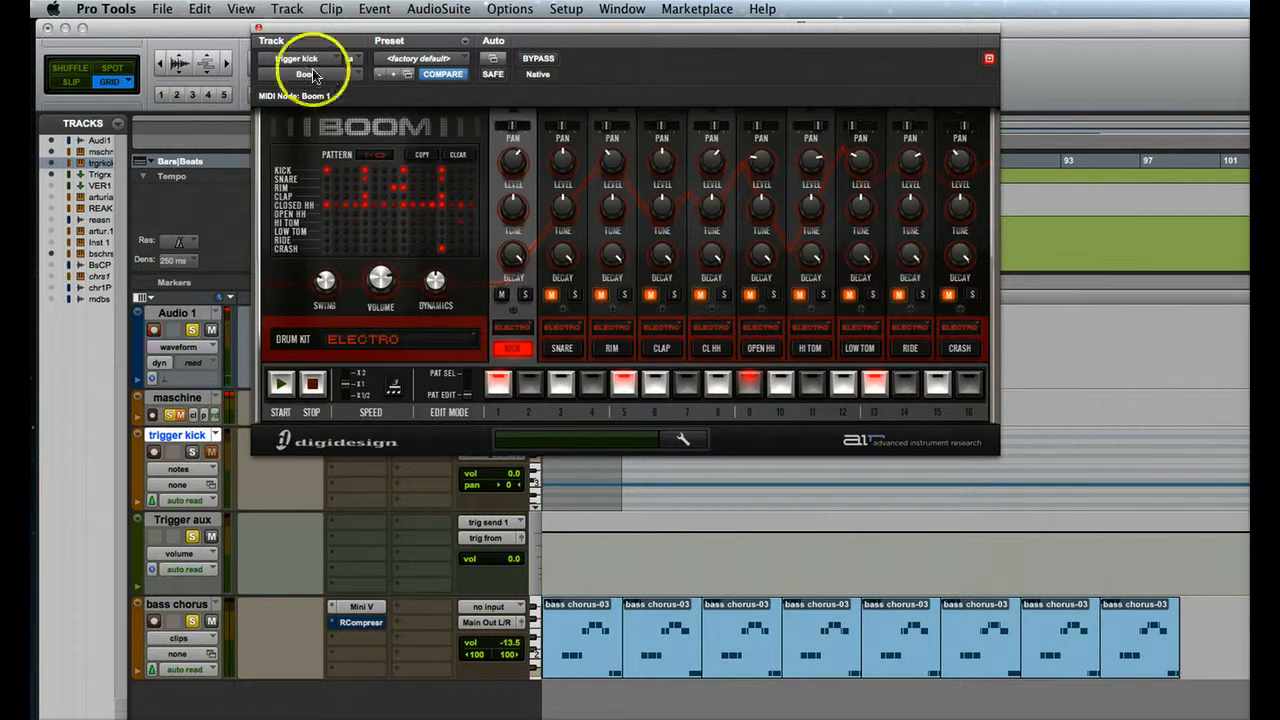
pyautogui.click(258, 28)
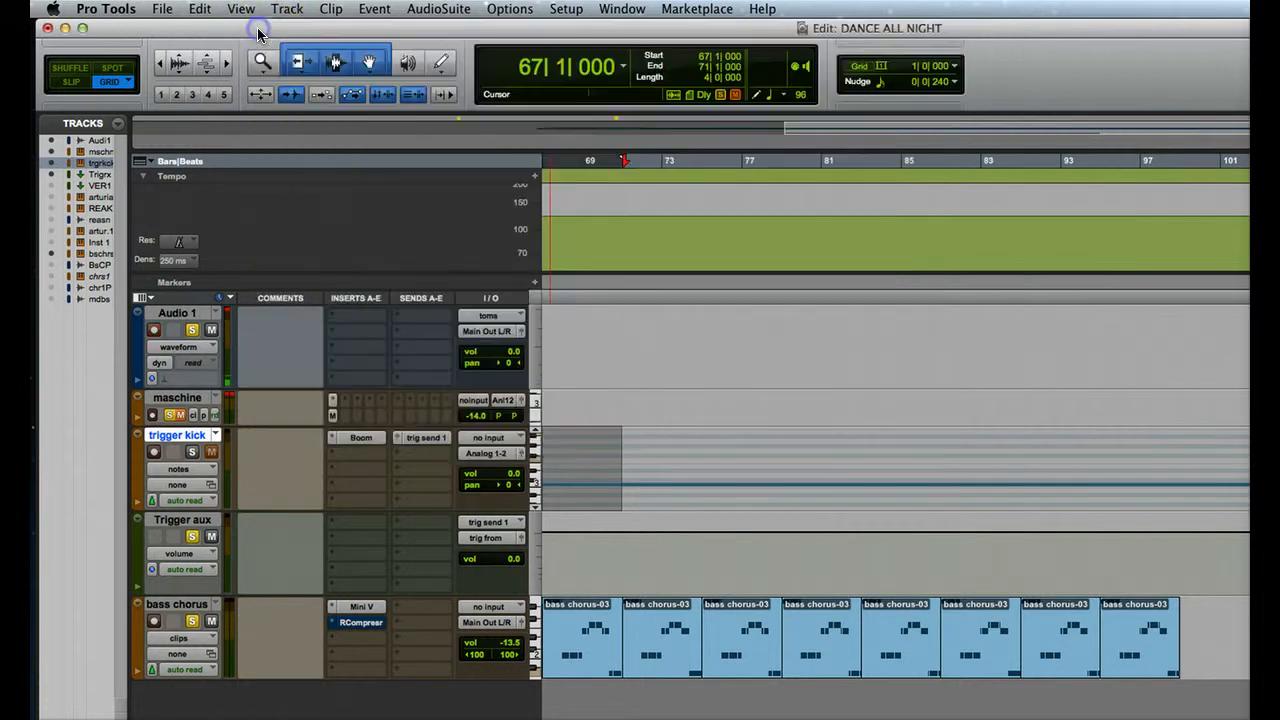
# Solo the trigger kick track and play back the selected bars to hear the kick with the bass
pyautogui.click(192, 452)
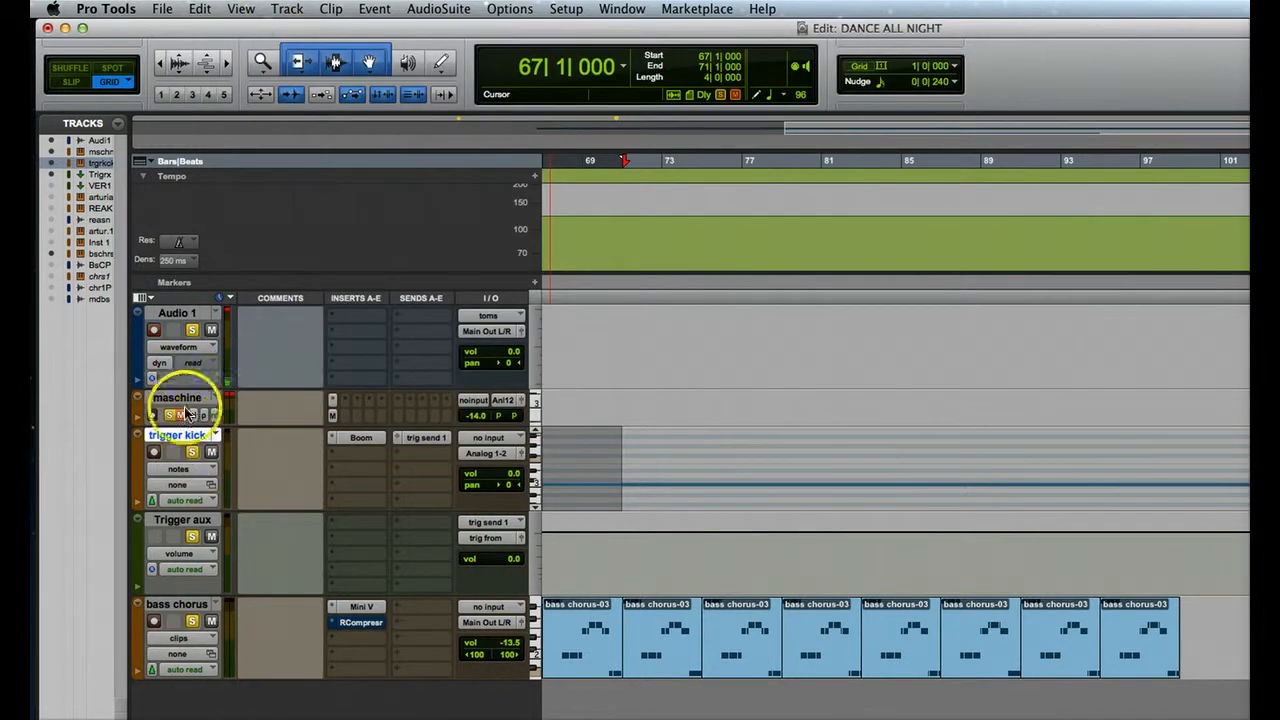
pyautogui.press('space')
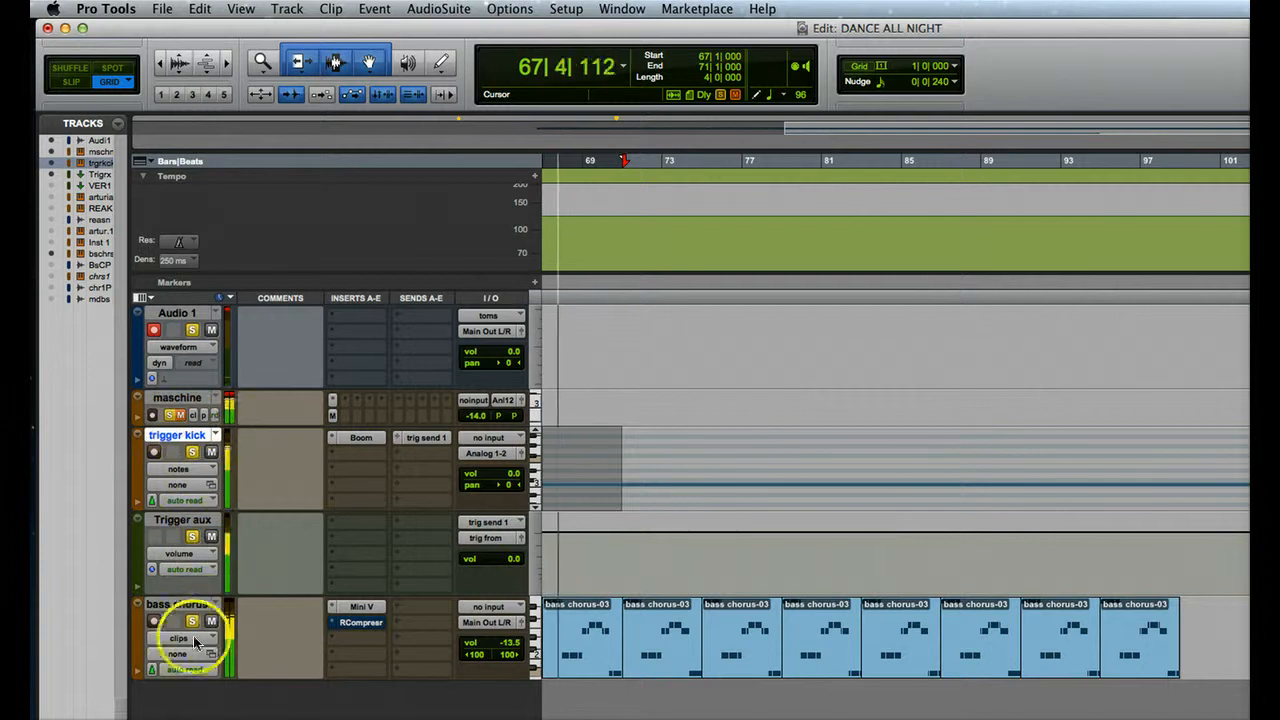
pyautogui.press('space')
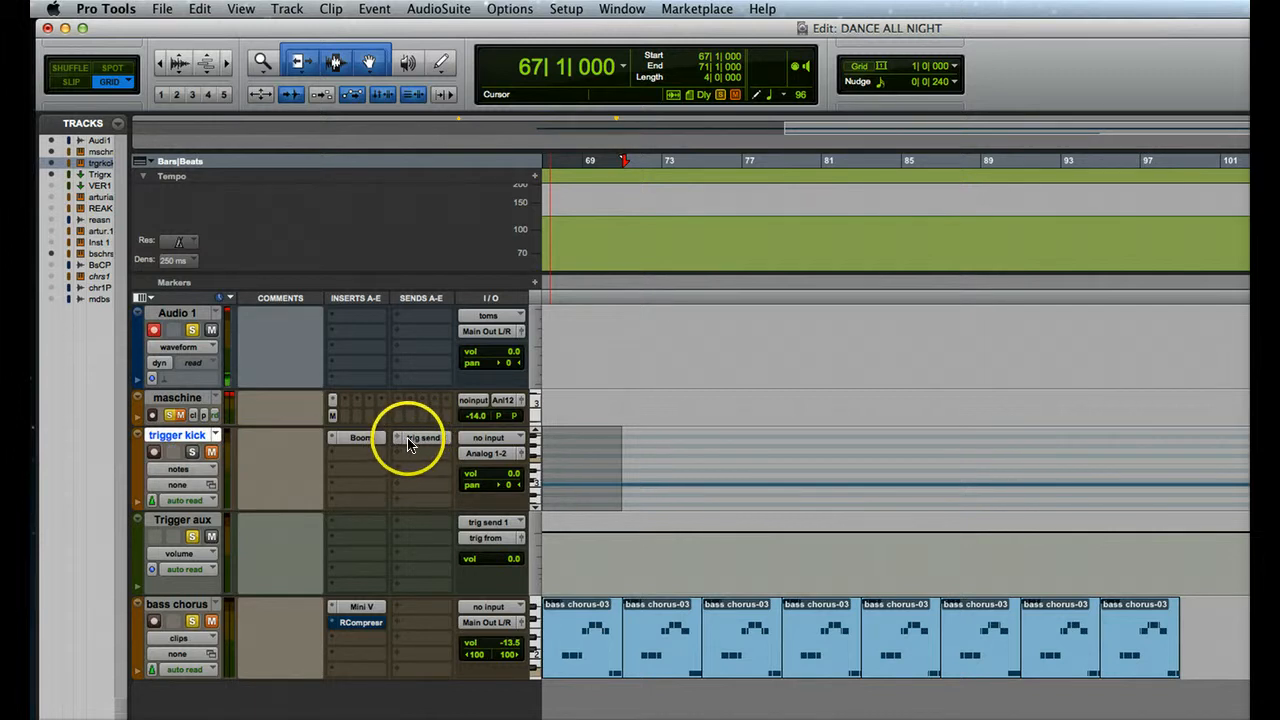
# Check the trig send 1 level and PRE setting on the trigger kick track, close the send window and play back the selection
pyautogui.click(172, 522)
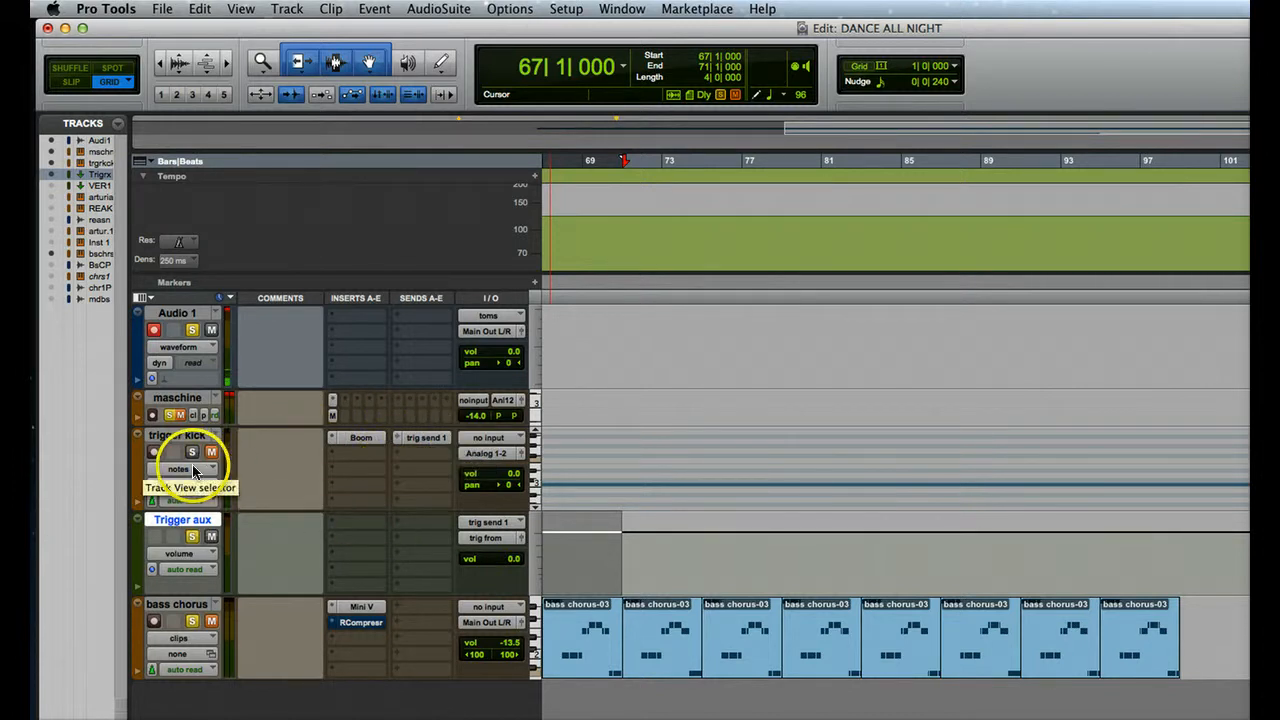
pyautogui.click(416, 440)
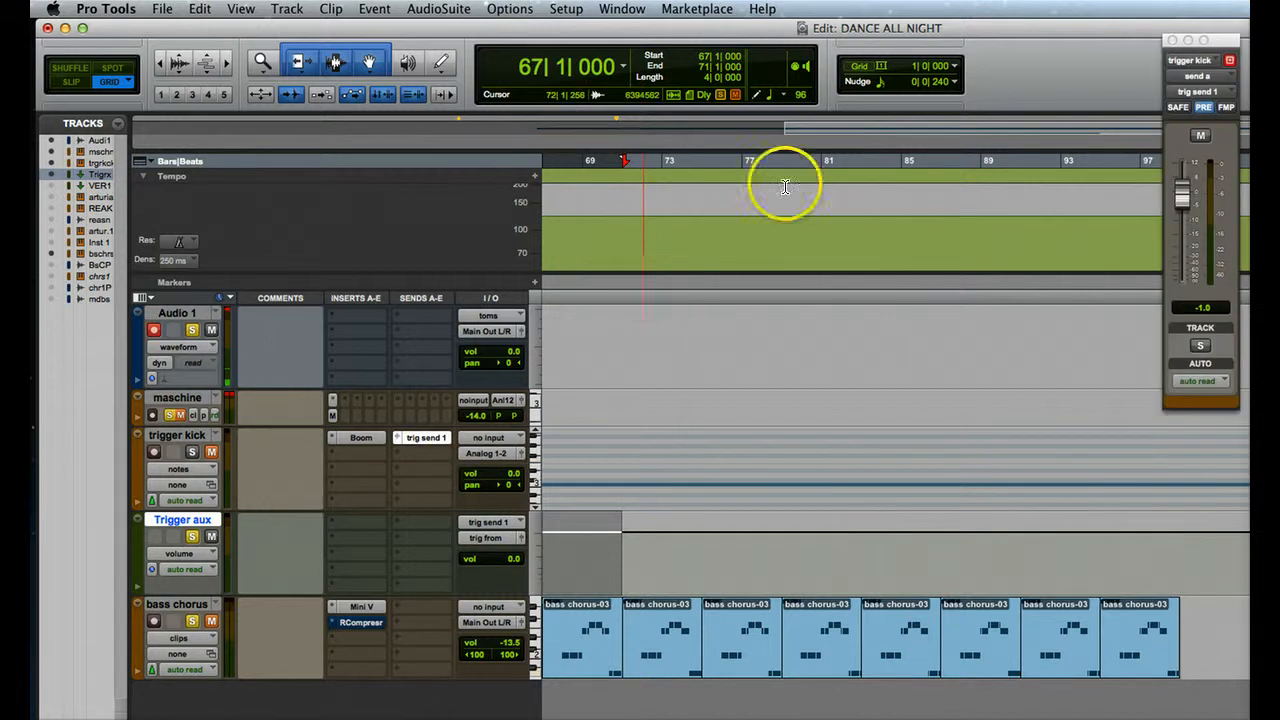
pyautogui.moveTo(1230, 40); pyautogui.dragTo(1114, 54)
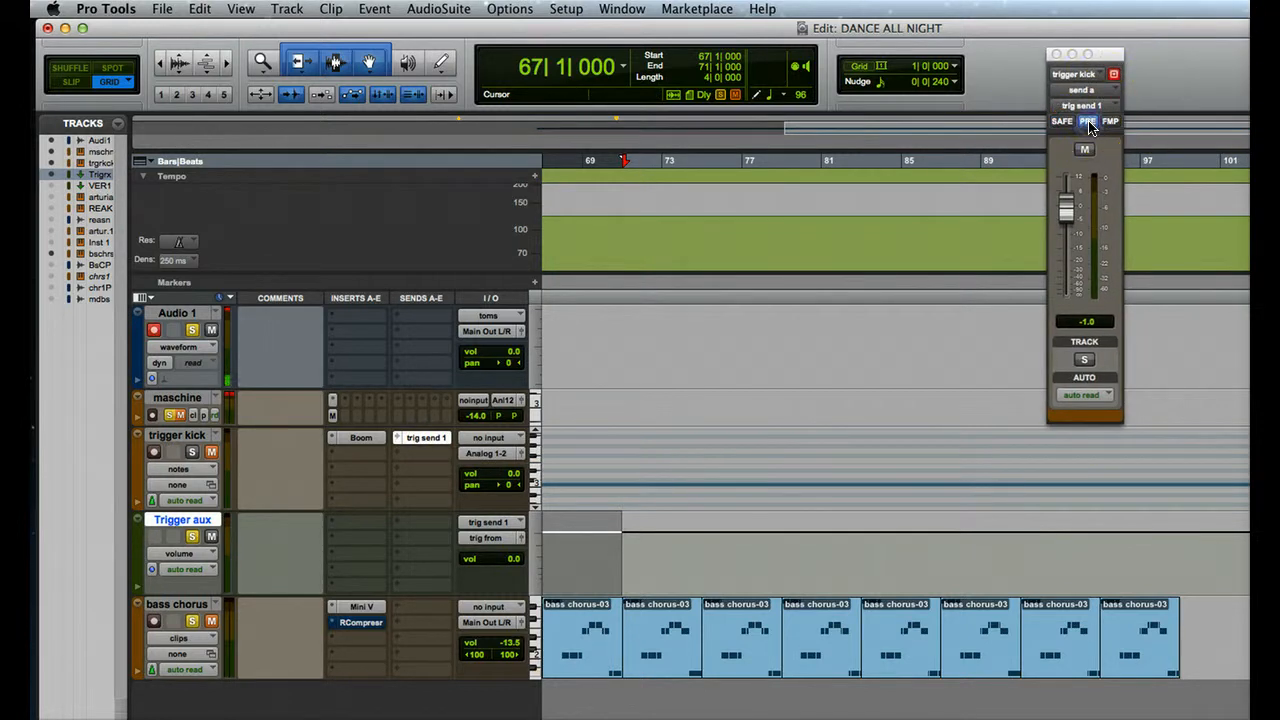
pyautogui.click(1057, 57)
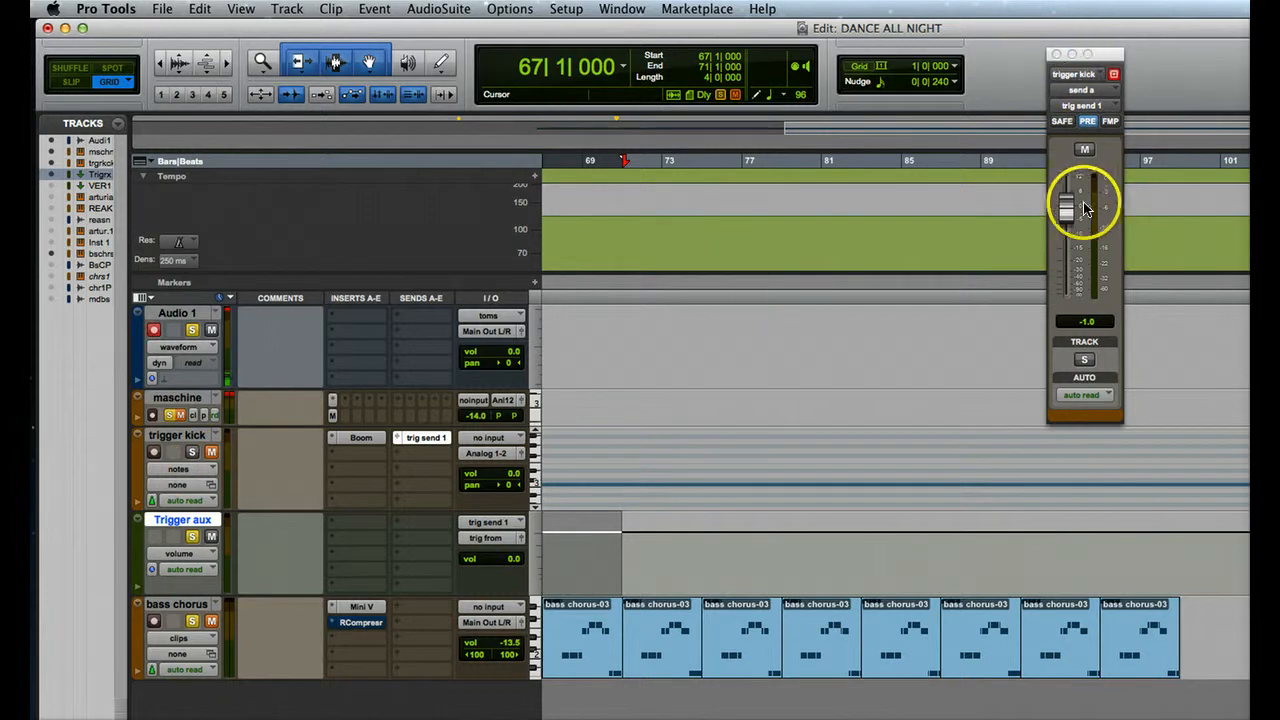
pyautogui.click(1056, 54)
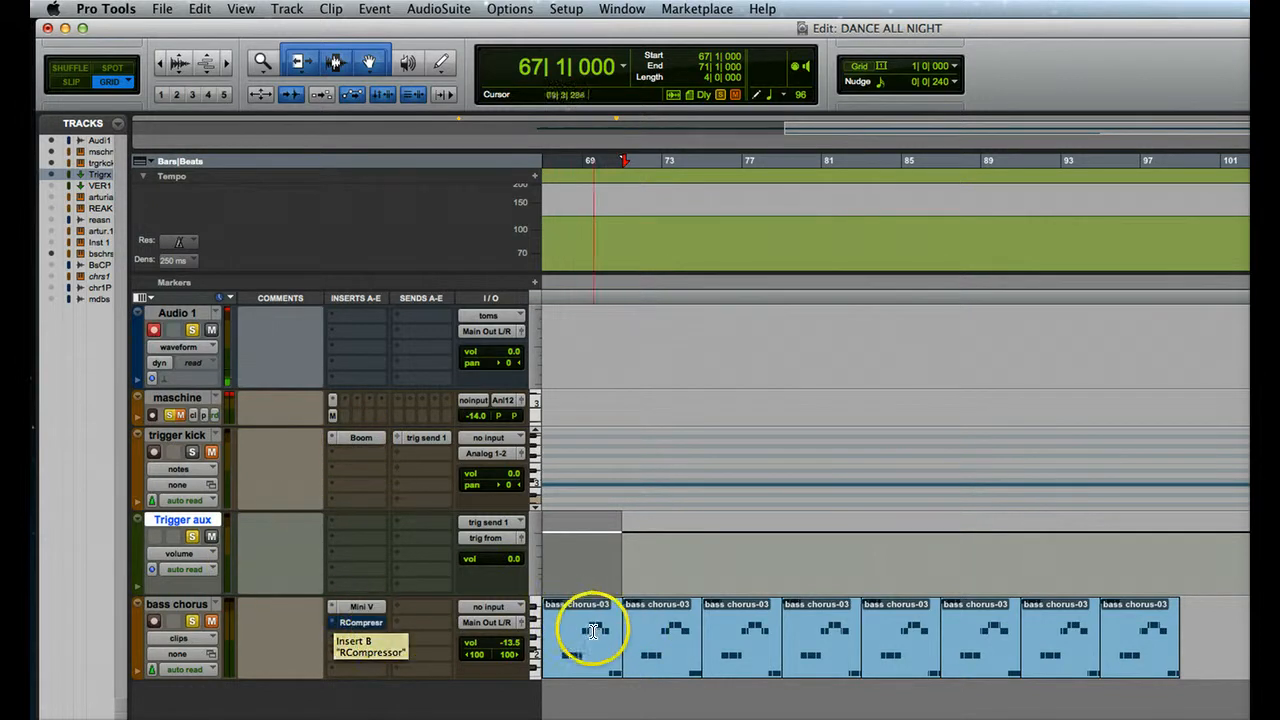
pyautogui.press('space')
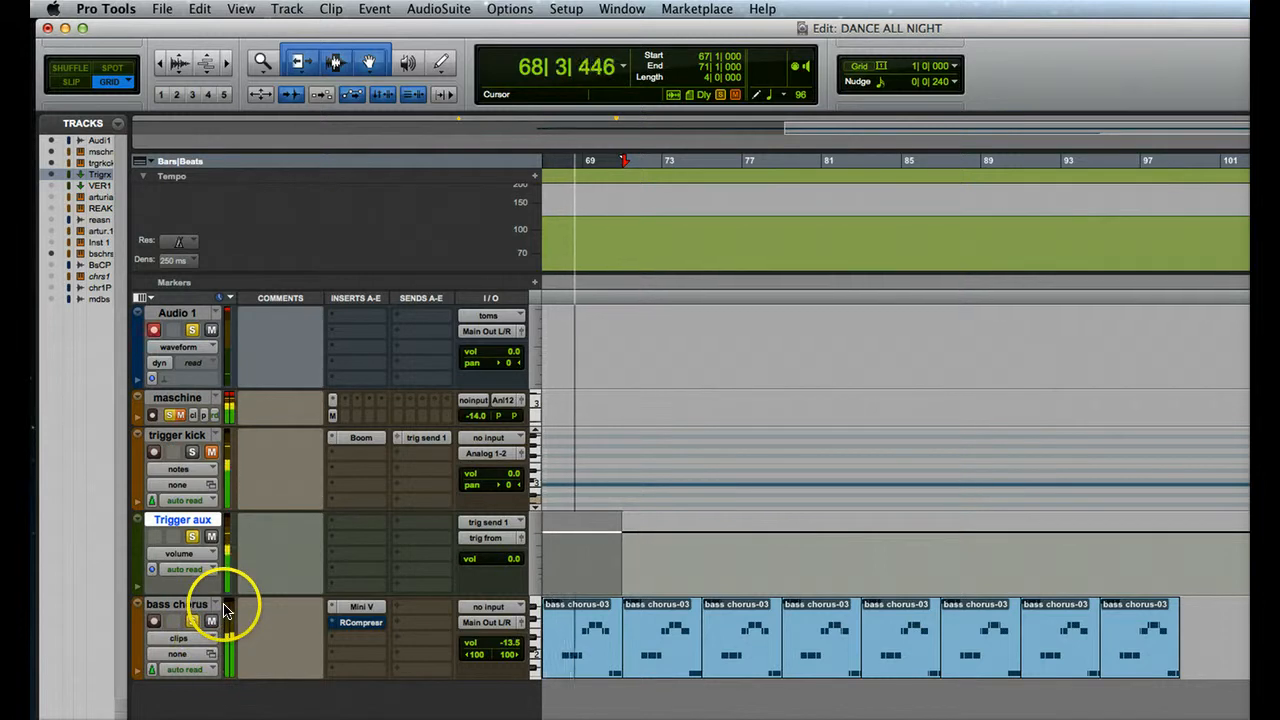
pyautogui.press('space')
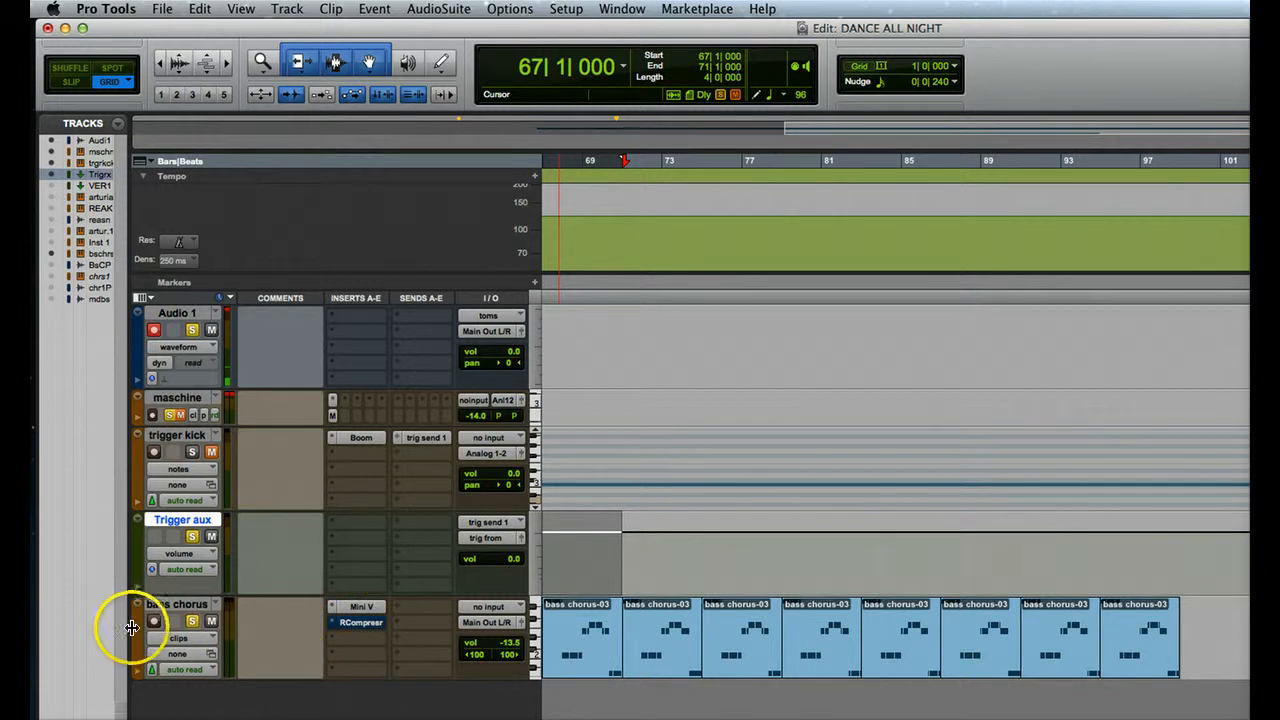
# Open RCompressor on the bass chorus track, move its window clear of the tracks and check which bus feeds its key input
pyautogui.click(351, 624)
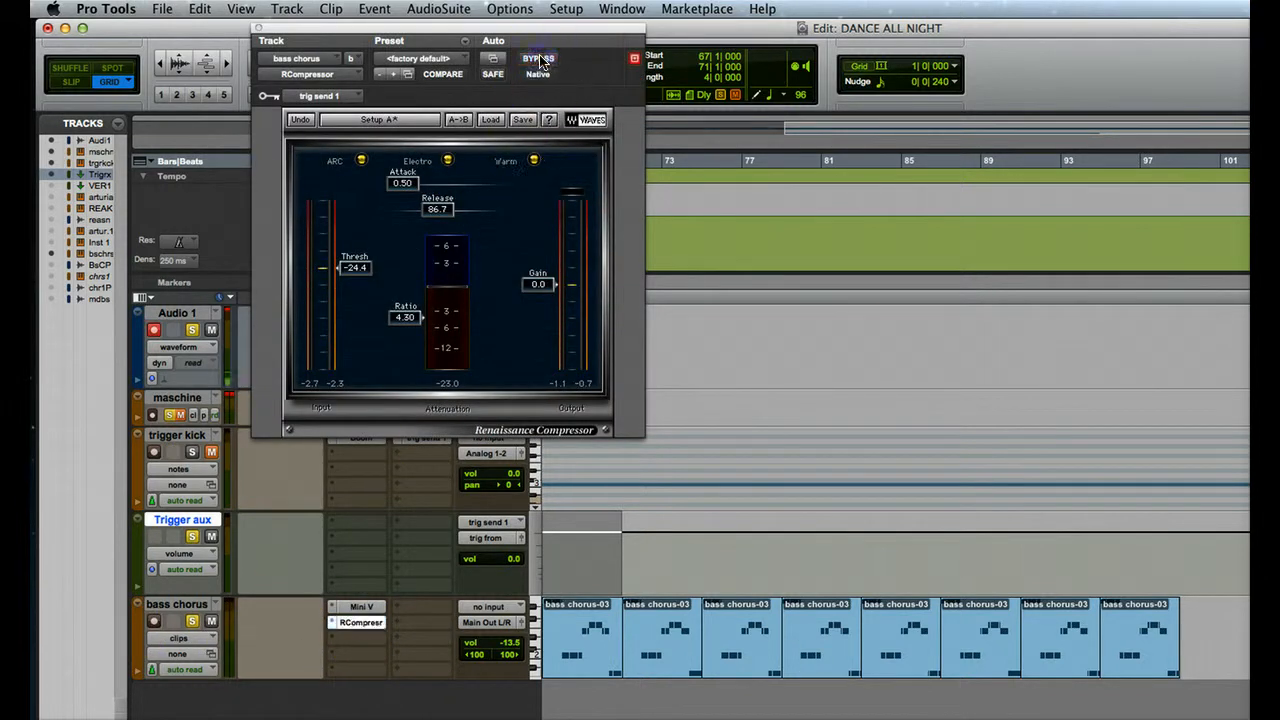
pyautogui.click(298, 96)
pyautogui.moveTo(297, 95)
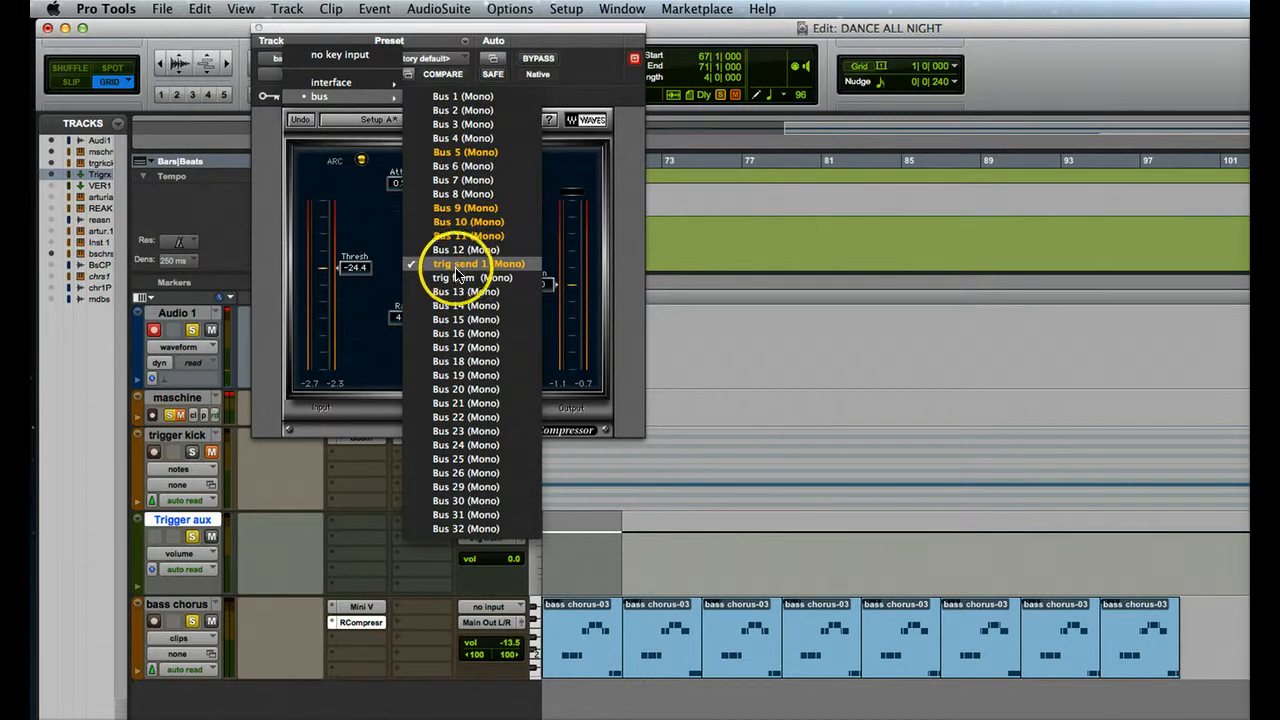
pyautogui.click(290, 175)
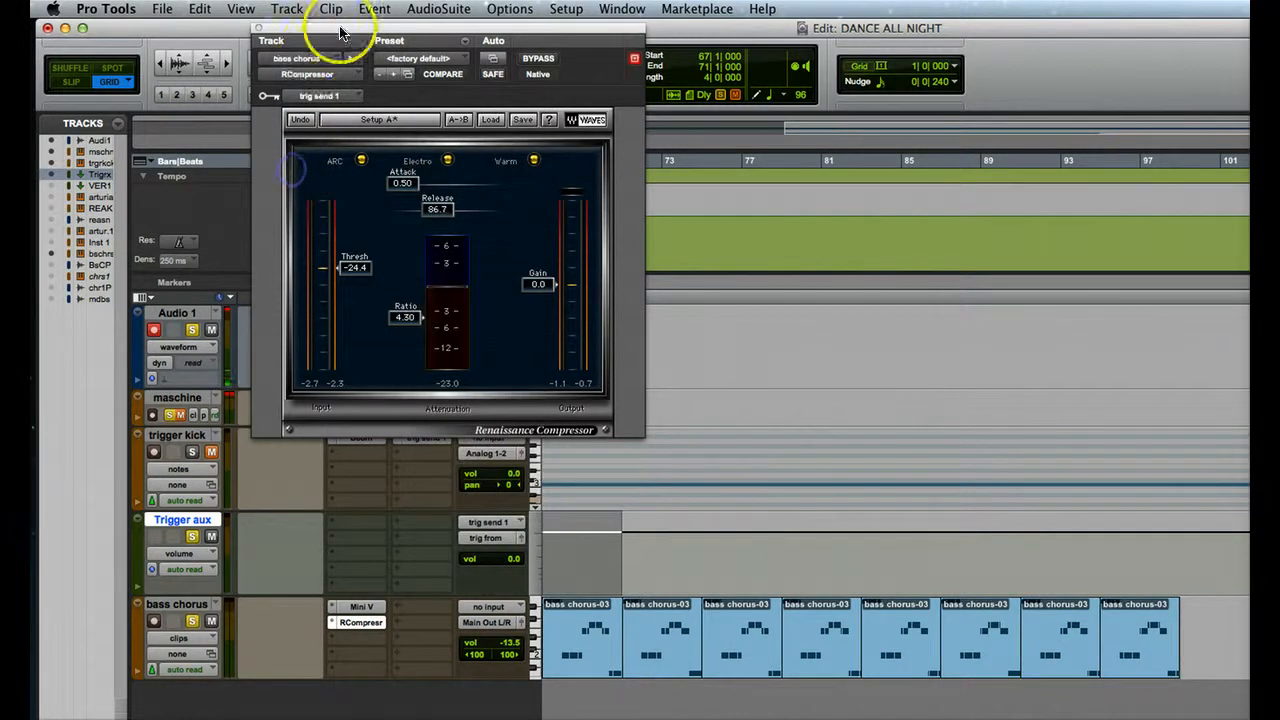
pyautogui.moveTo(355, 32); pyautogui.dragTo(867, 28)
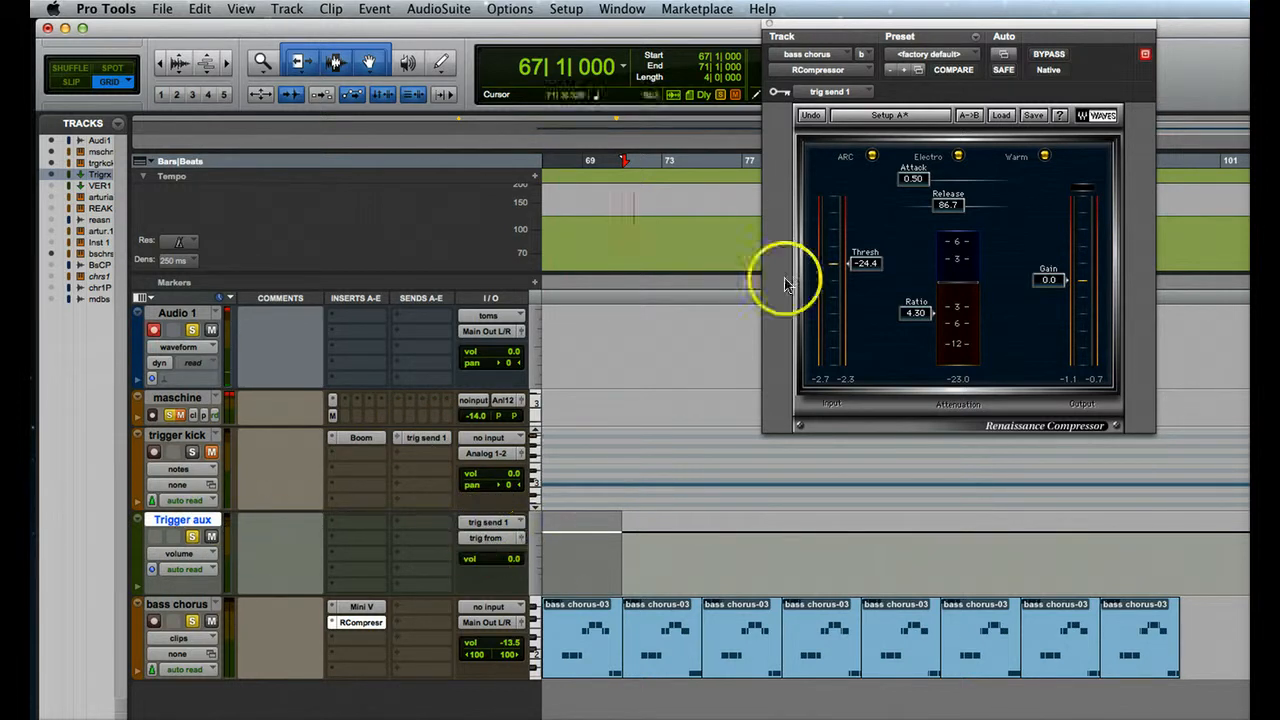
pyautogui.click(834, 92)
pyautogui.moveTo(838, 94)
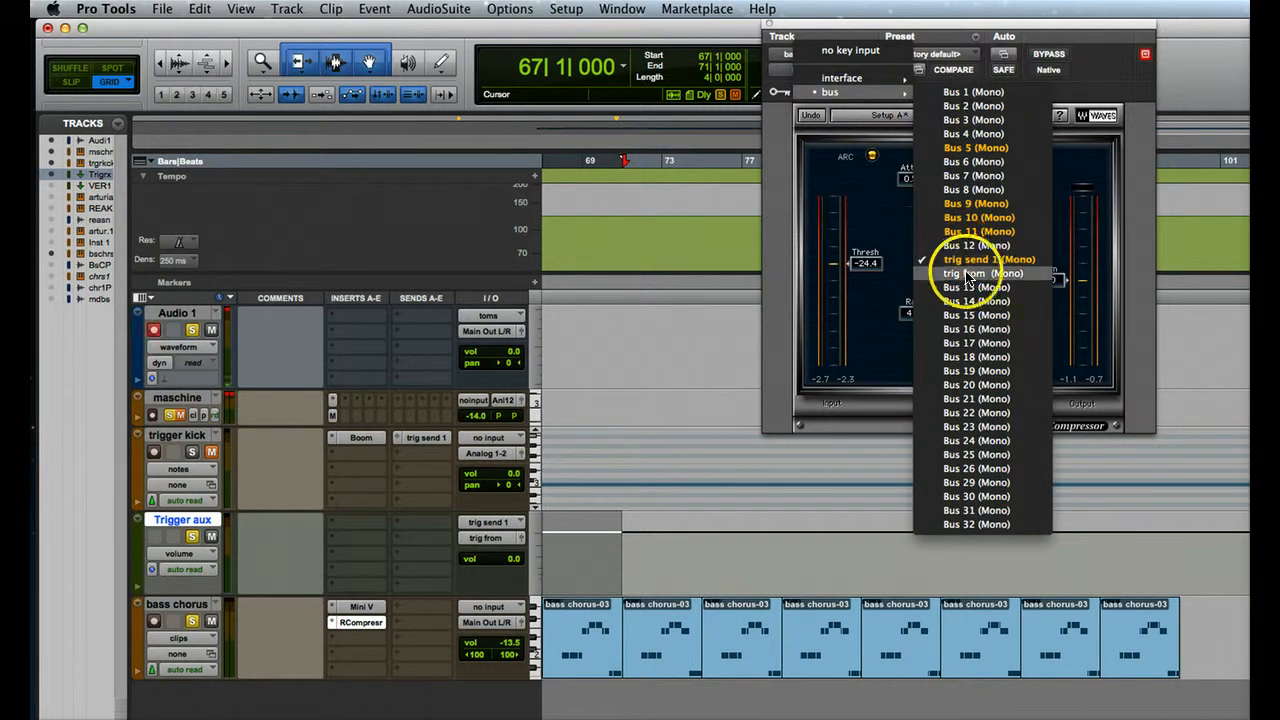
pyautogui.click(792, 292)
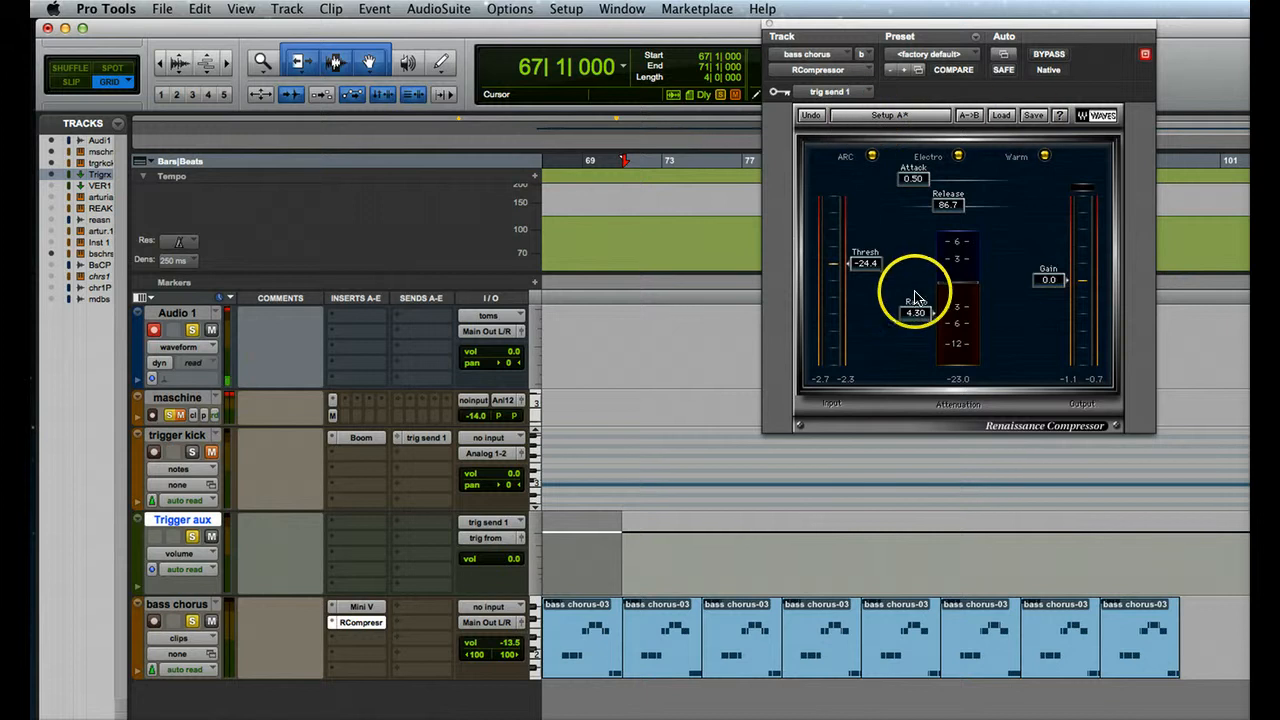
# Play back the selection while watching RCompressor's attenuation meter, and check its Attack setting
pyautogui.press('space')
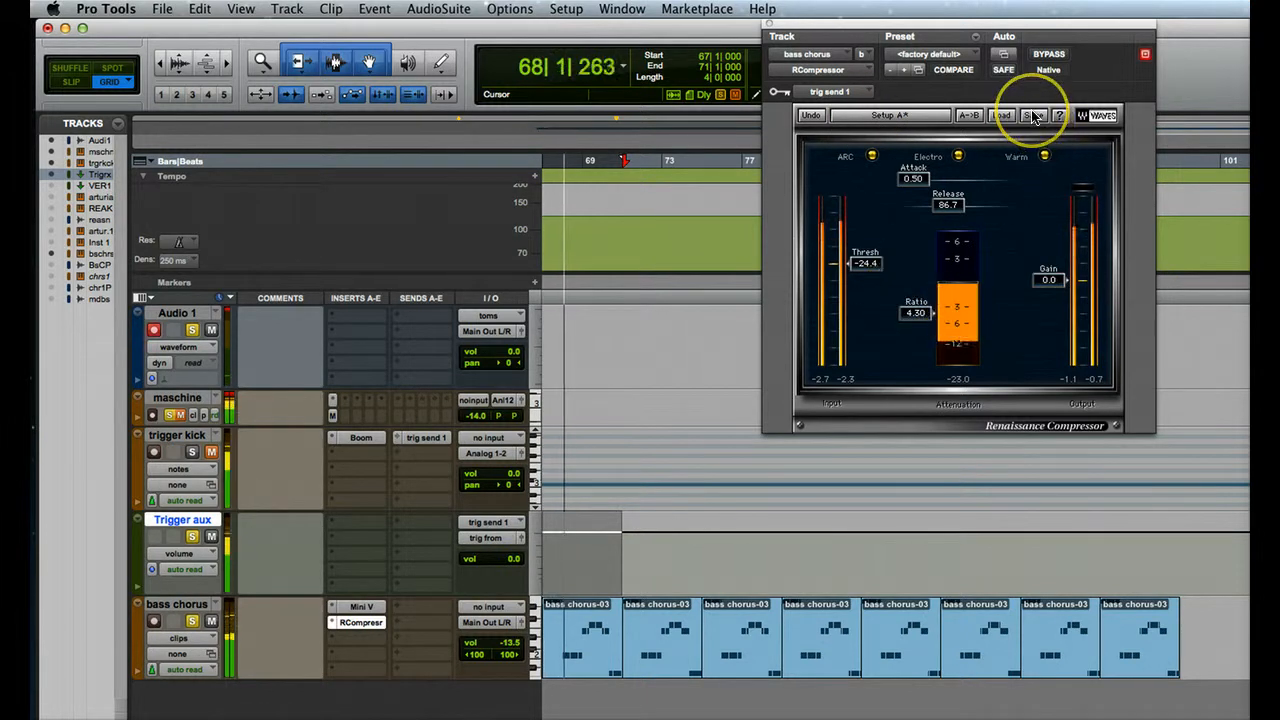
pyautogui.press('space')
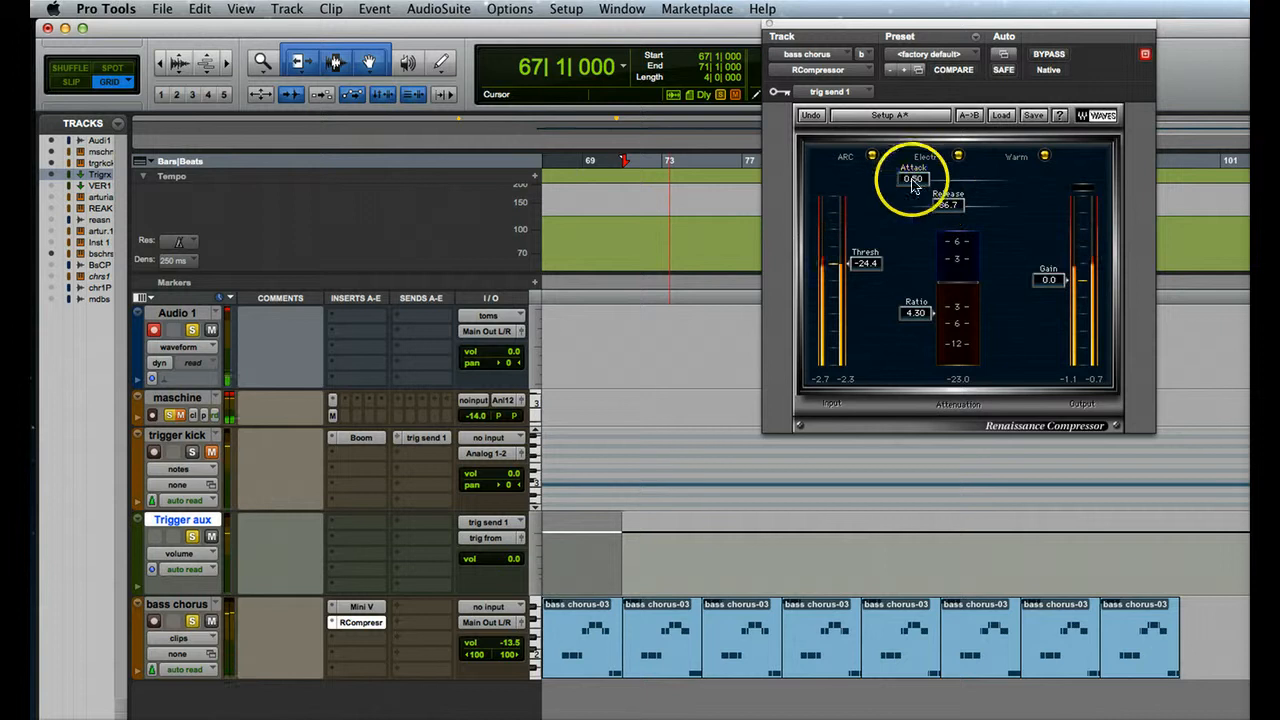
pyautogui.click(913, 178)
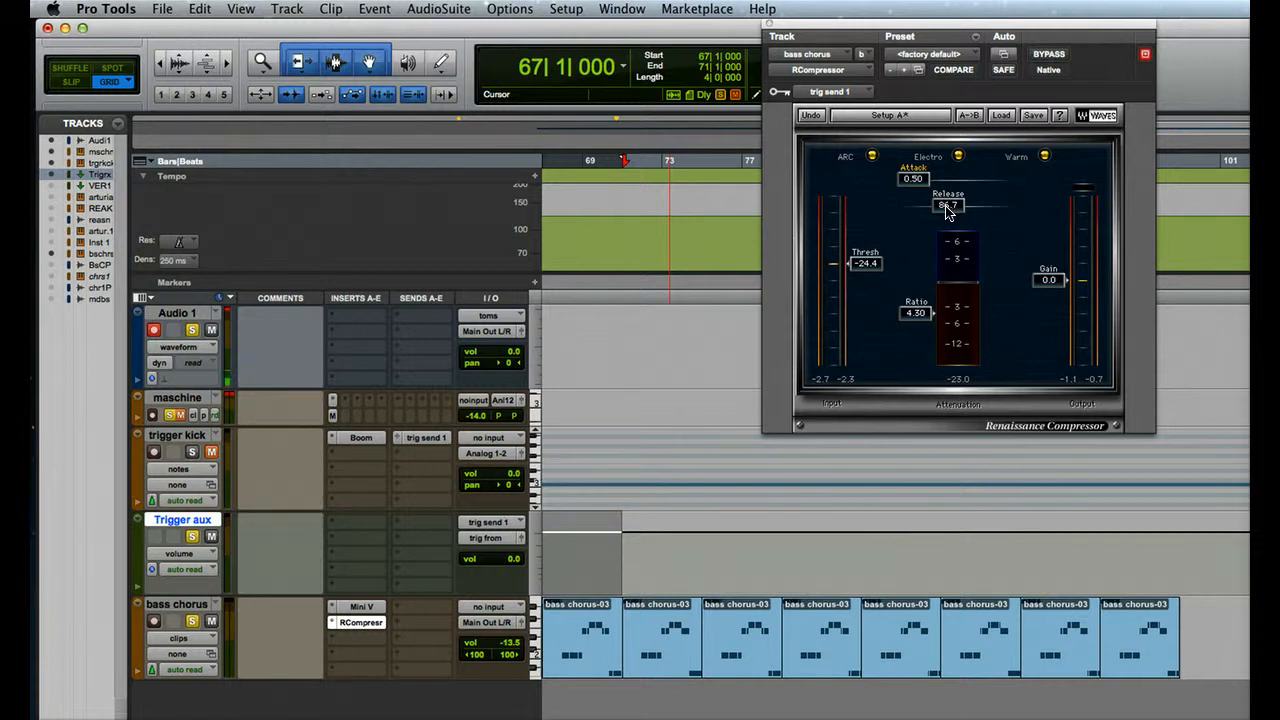
# Compare the bass chorus in playback with RCompressor bypassed and active, leaving the compressor active
pyautogui.press('space')
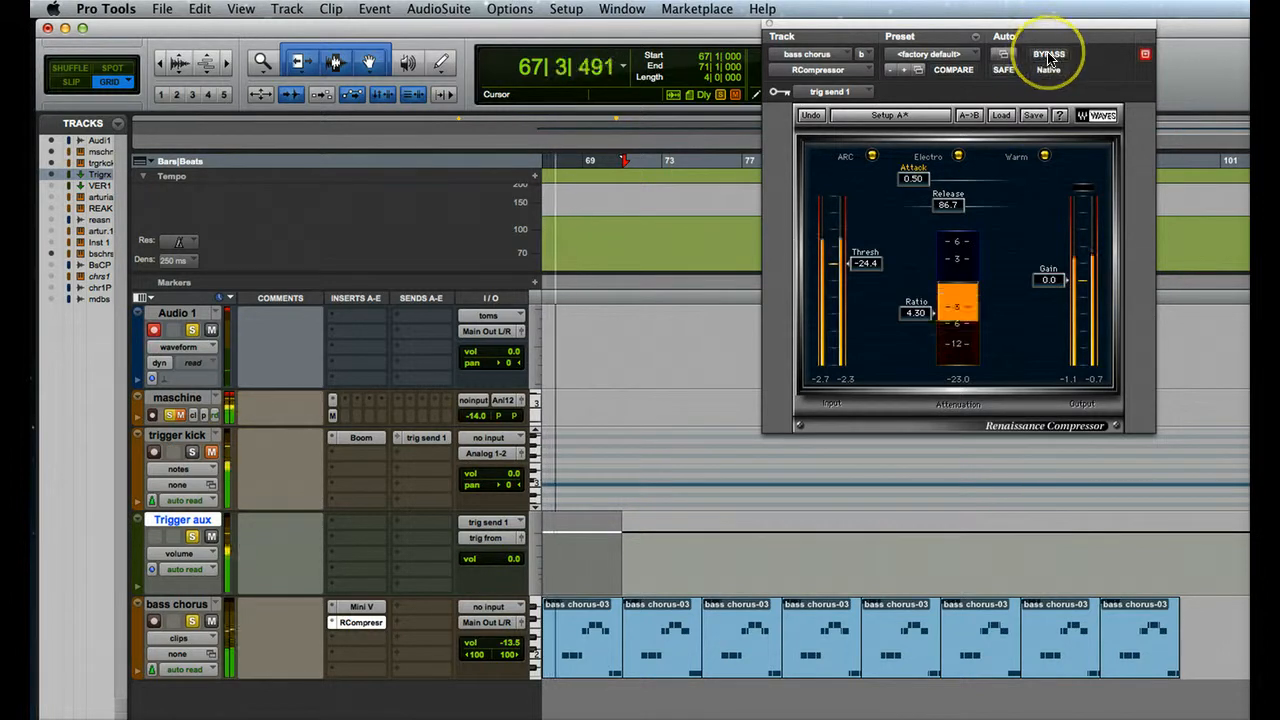
pyautogui.press('space')
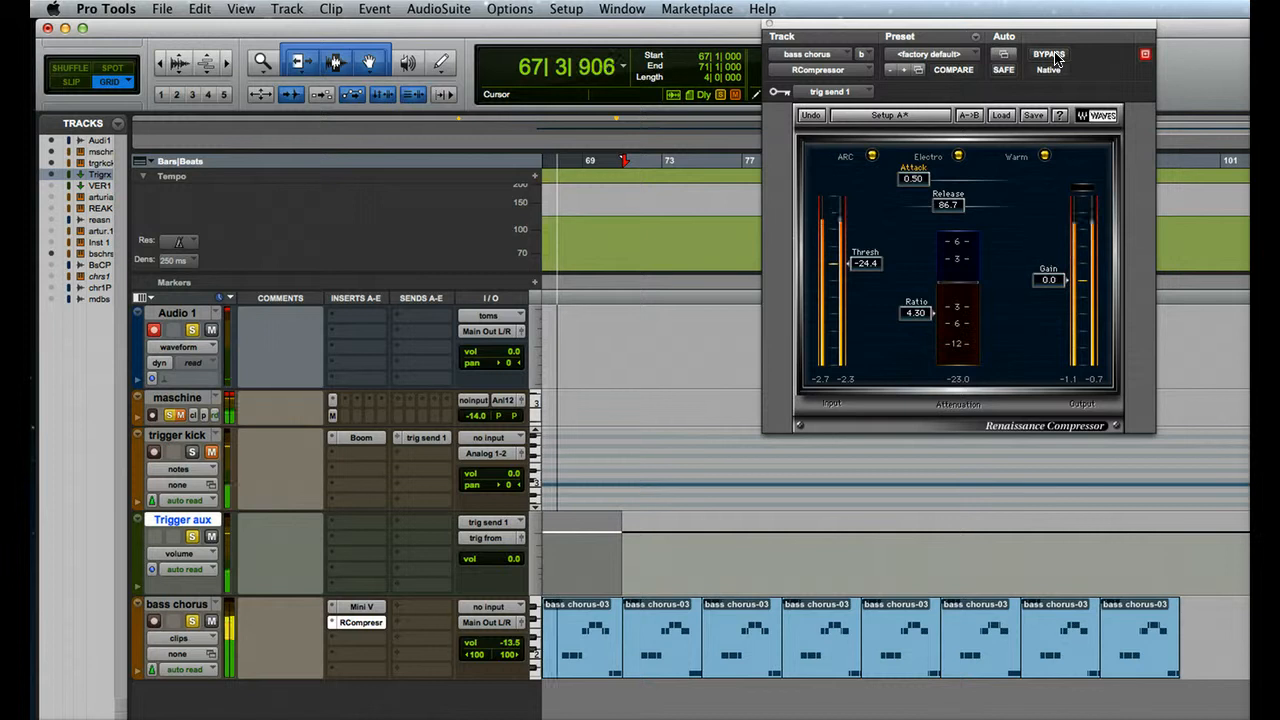
pyautogui.click(1050, 55)
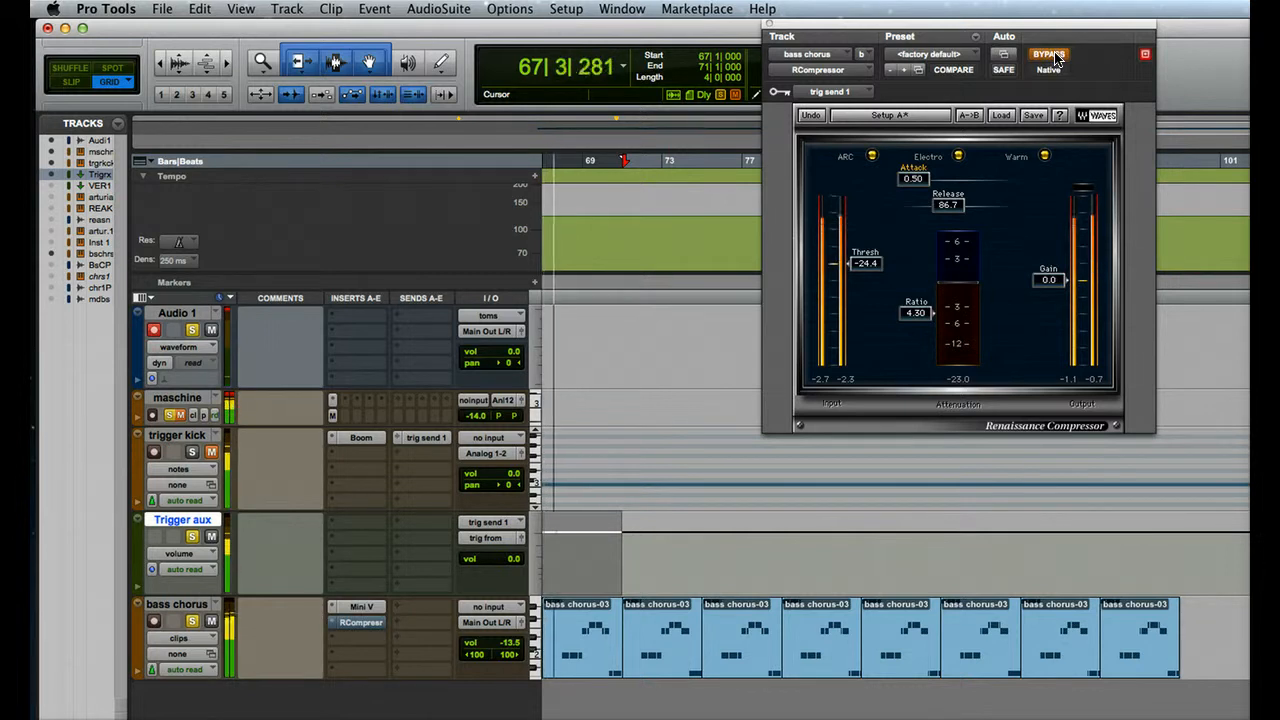
pyautogui.press('space')
pyautogui.click(1050, 55)
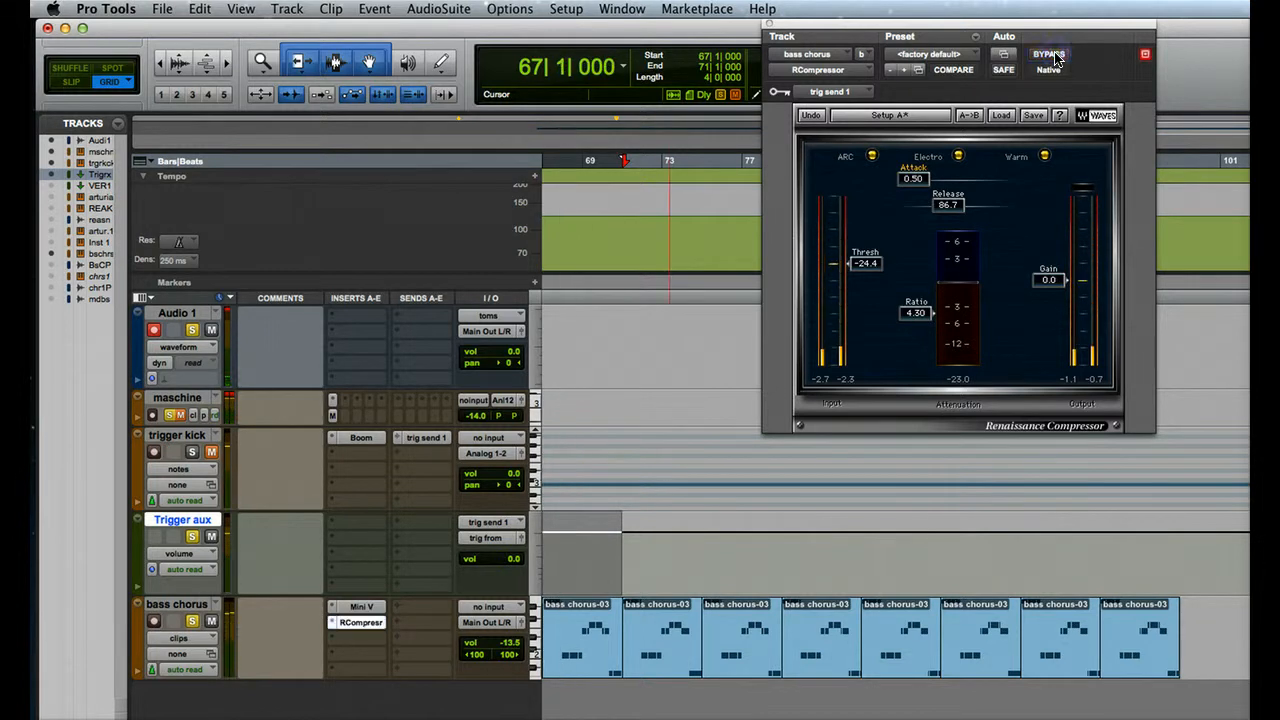
pyautogui.press('space')
pyautogui.press('space')
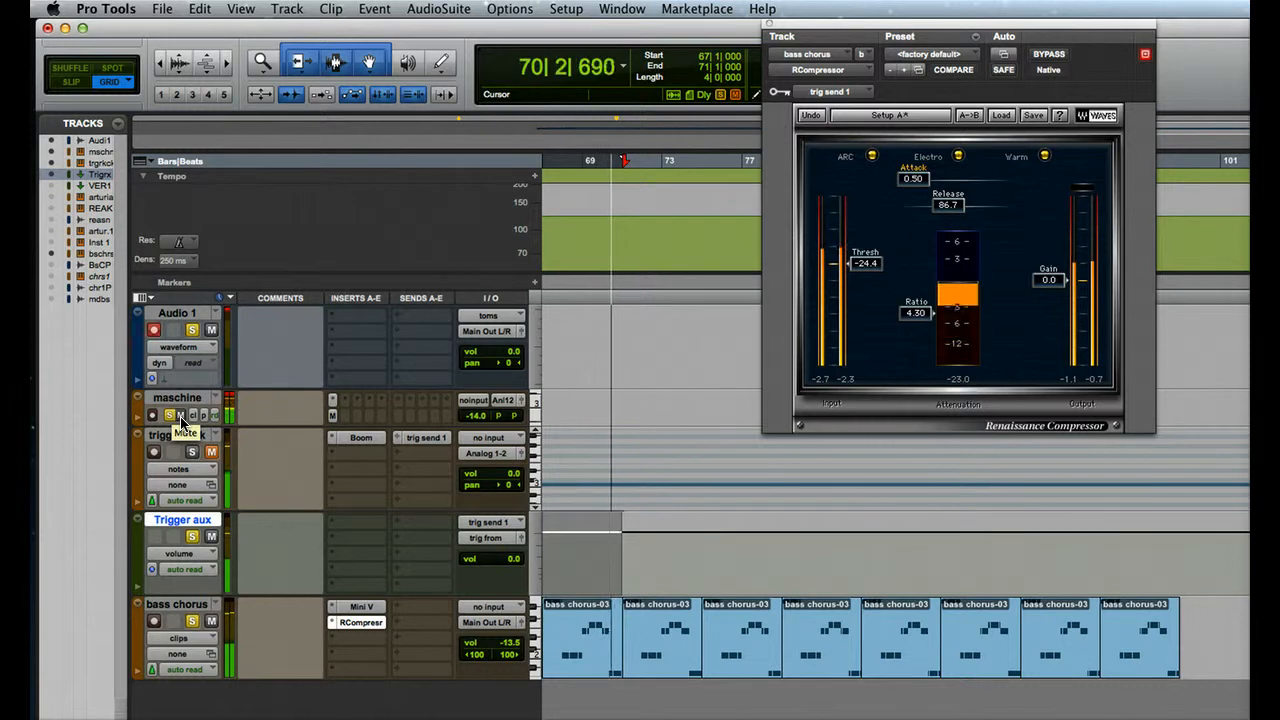
pyautogui.press('space')
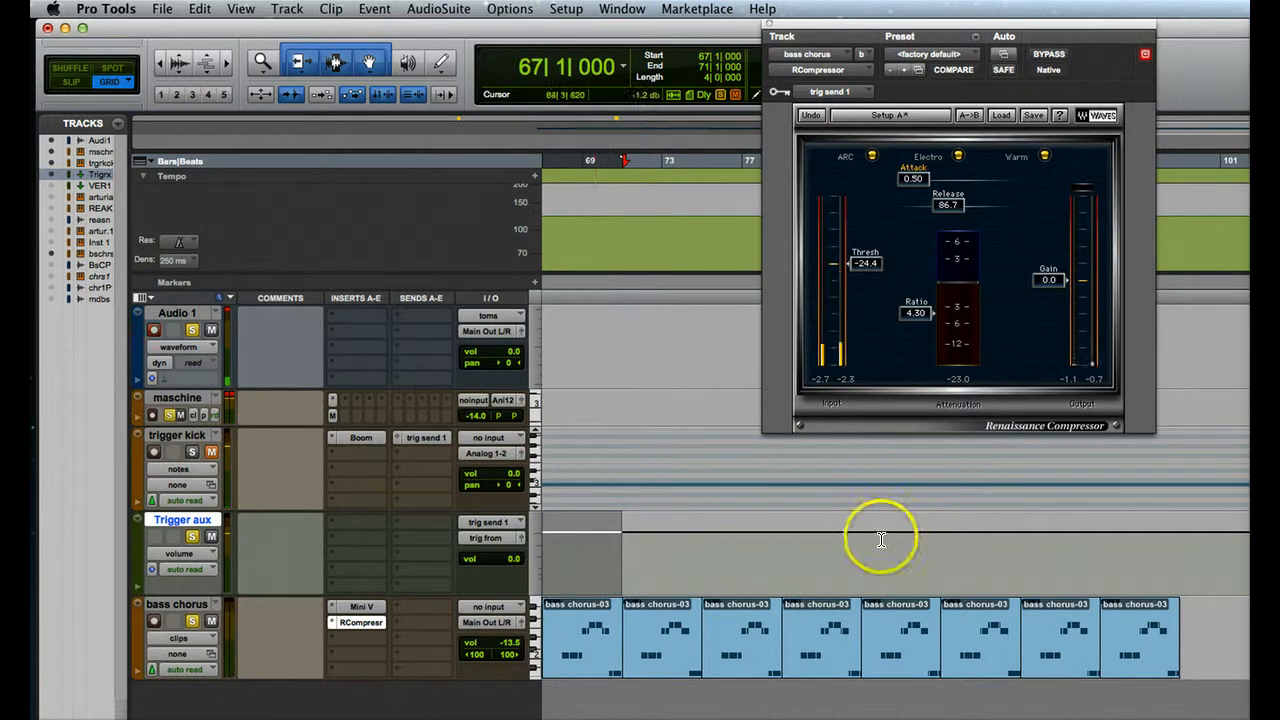